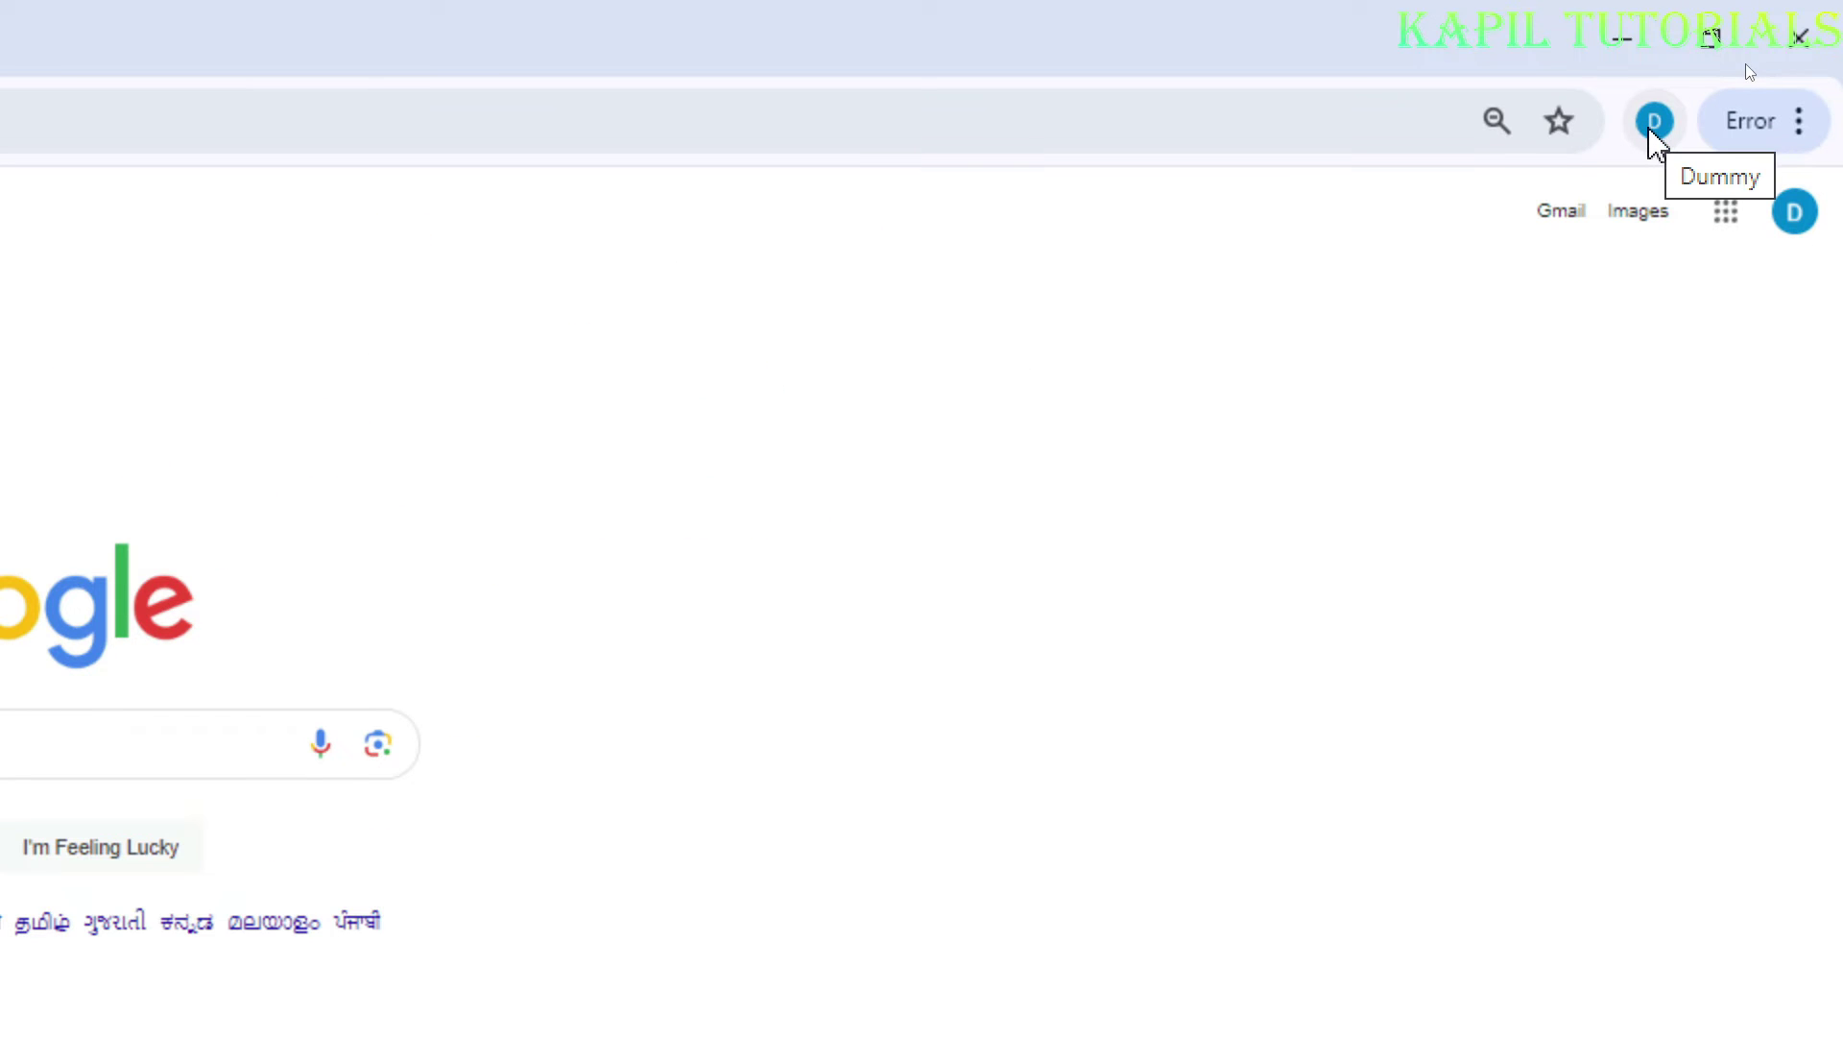
Choose 'Manage your Google Account' from the profile menu to reach the account home page
click(1653, 124)
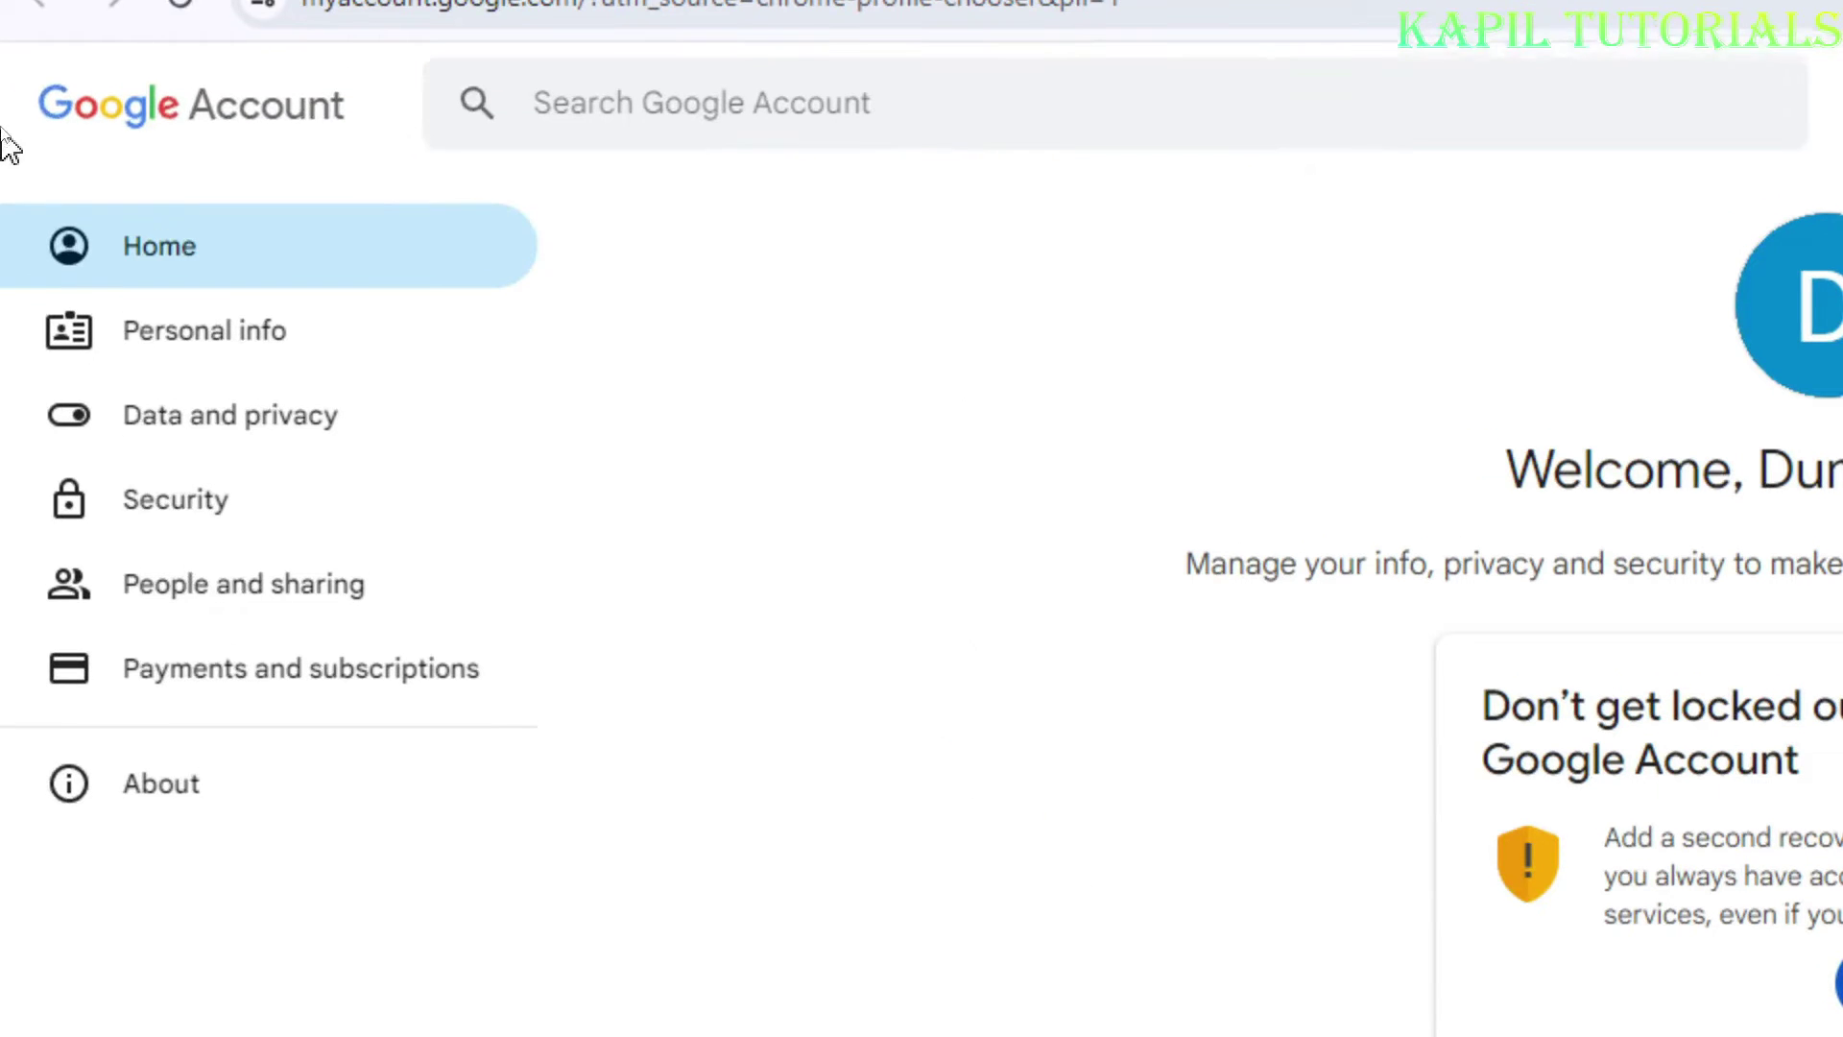
Go to Security and scroll to 'How you sign in to Google' showing 10 backup codes
click(161, 508)
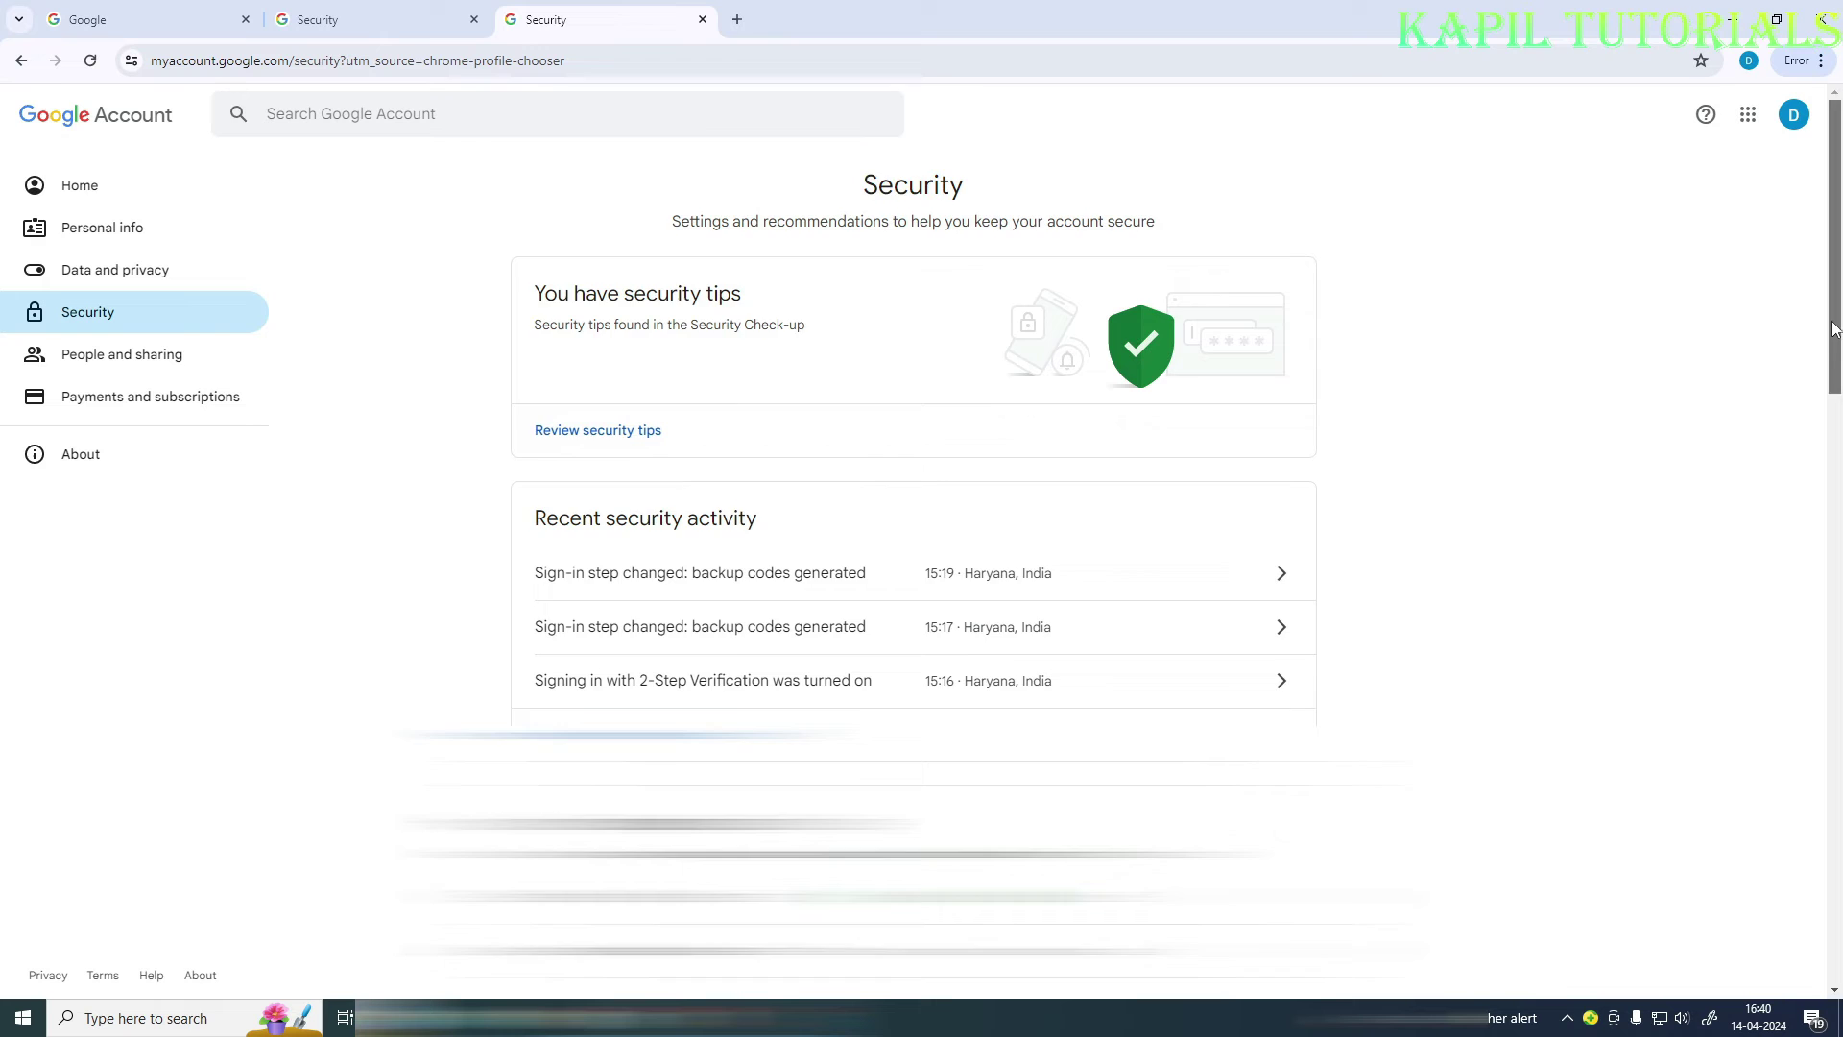
drag(1839, 327, 1834, 485)
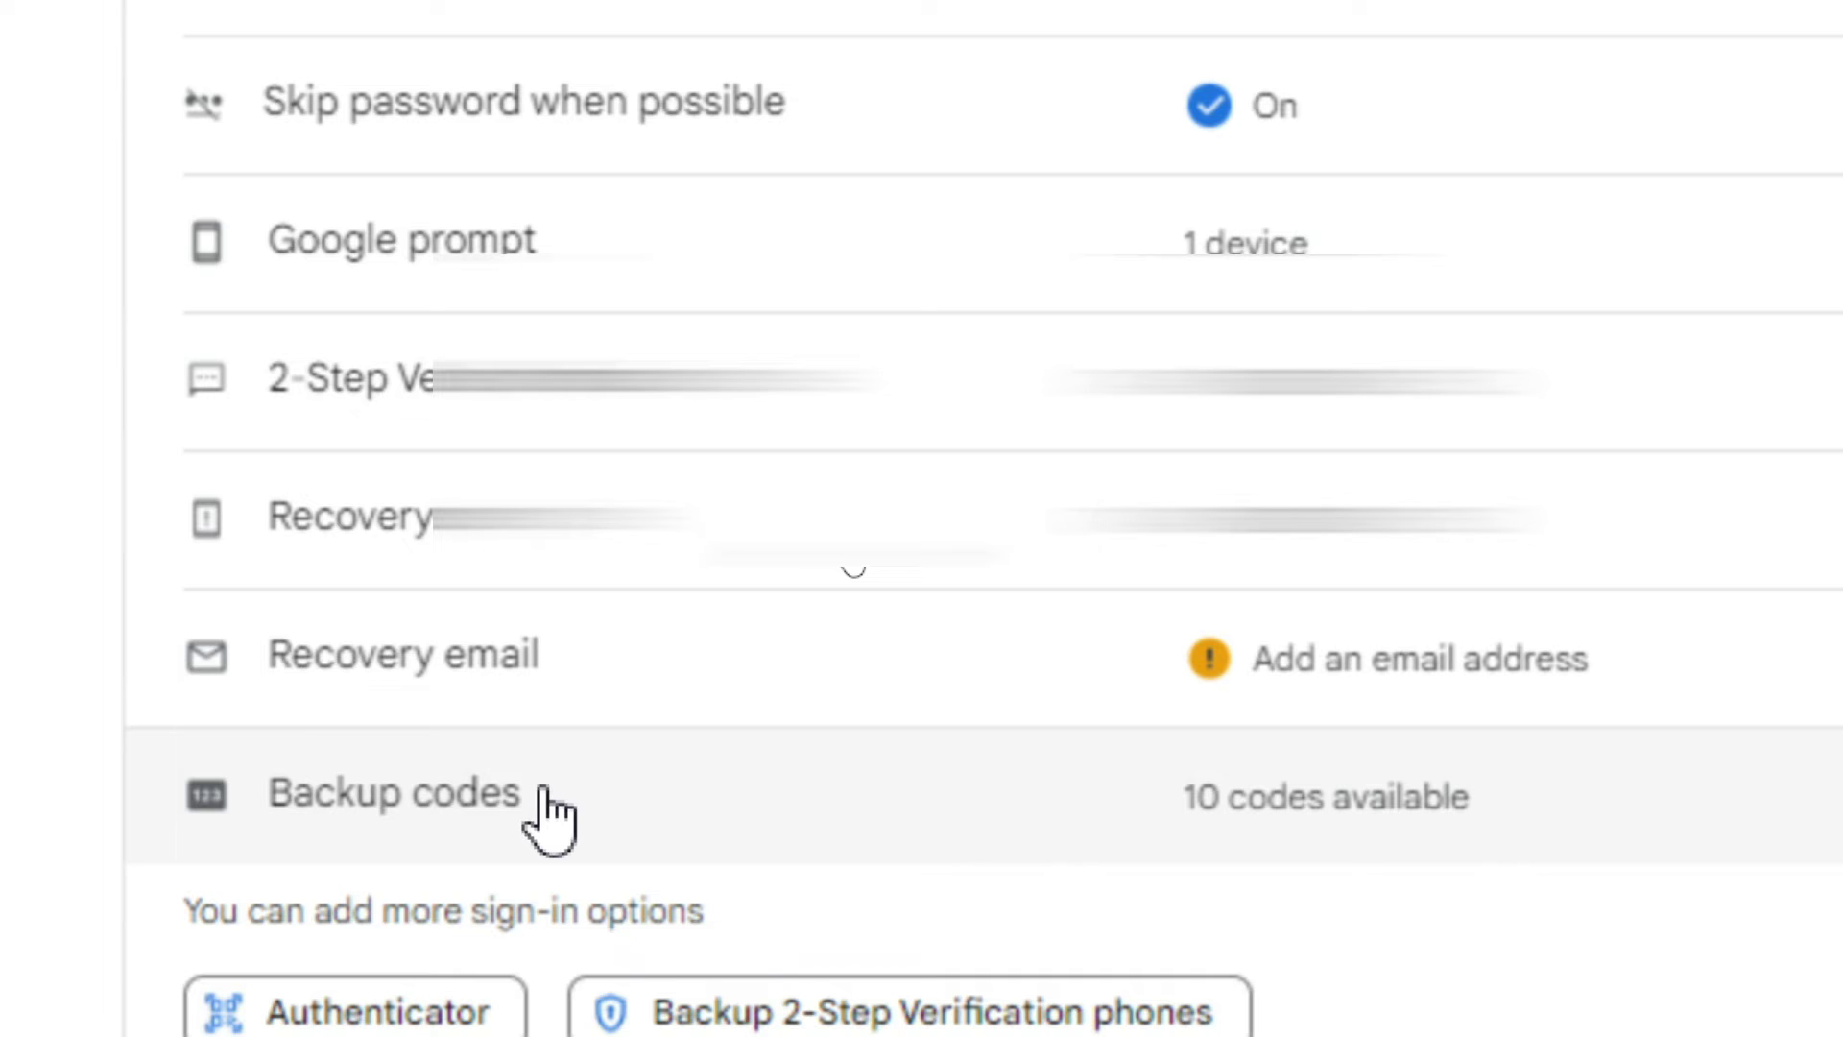
Open the Backup codes row and confirm identity with the account password
click(1814, 797)
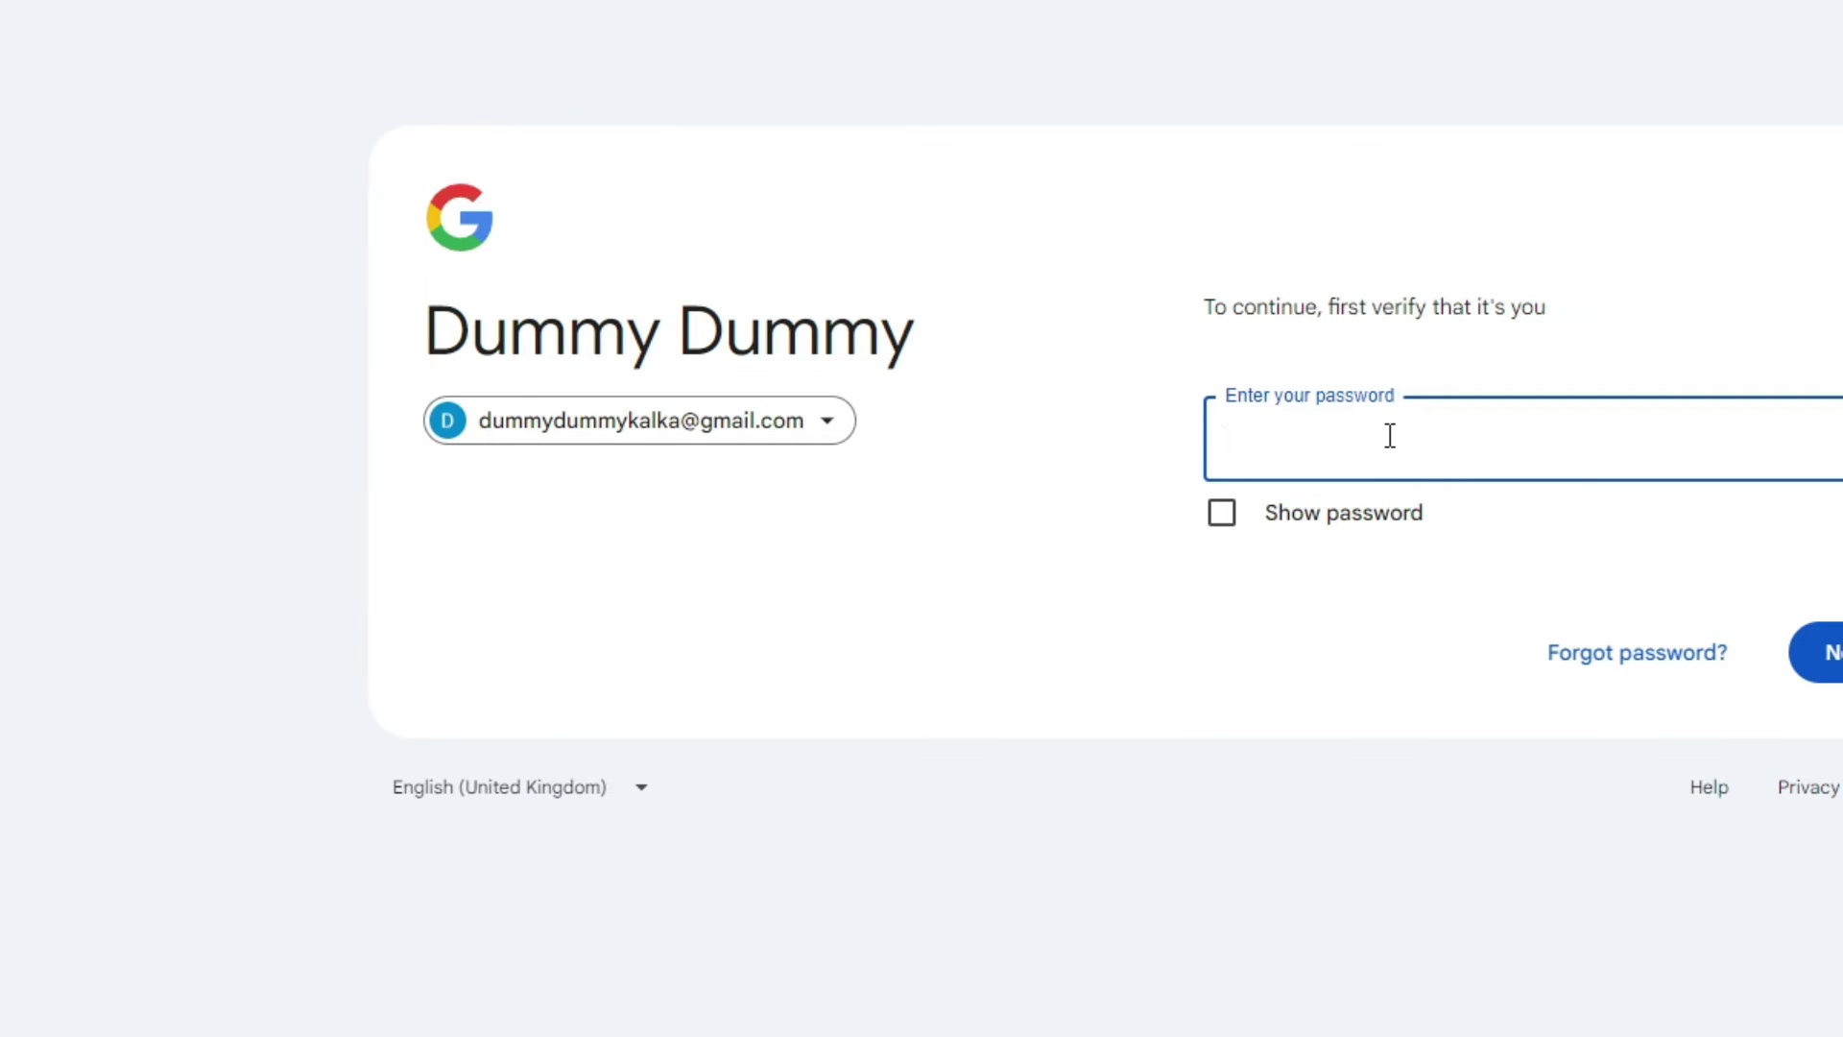
text(••••••••••••)
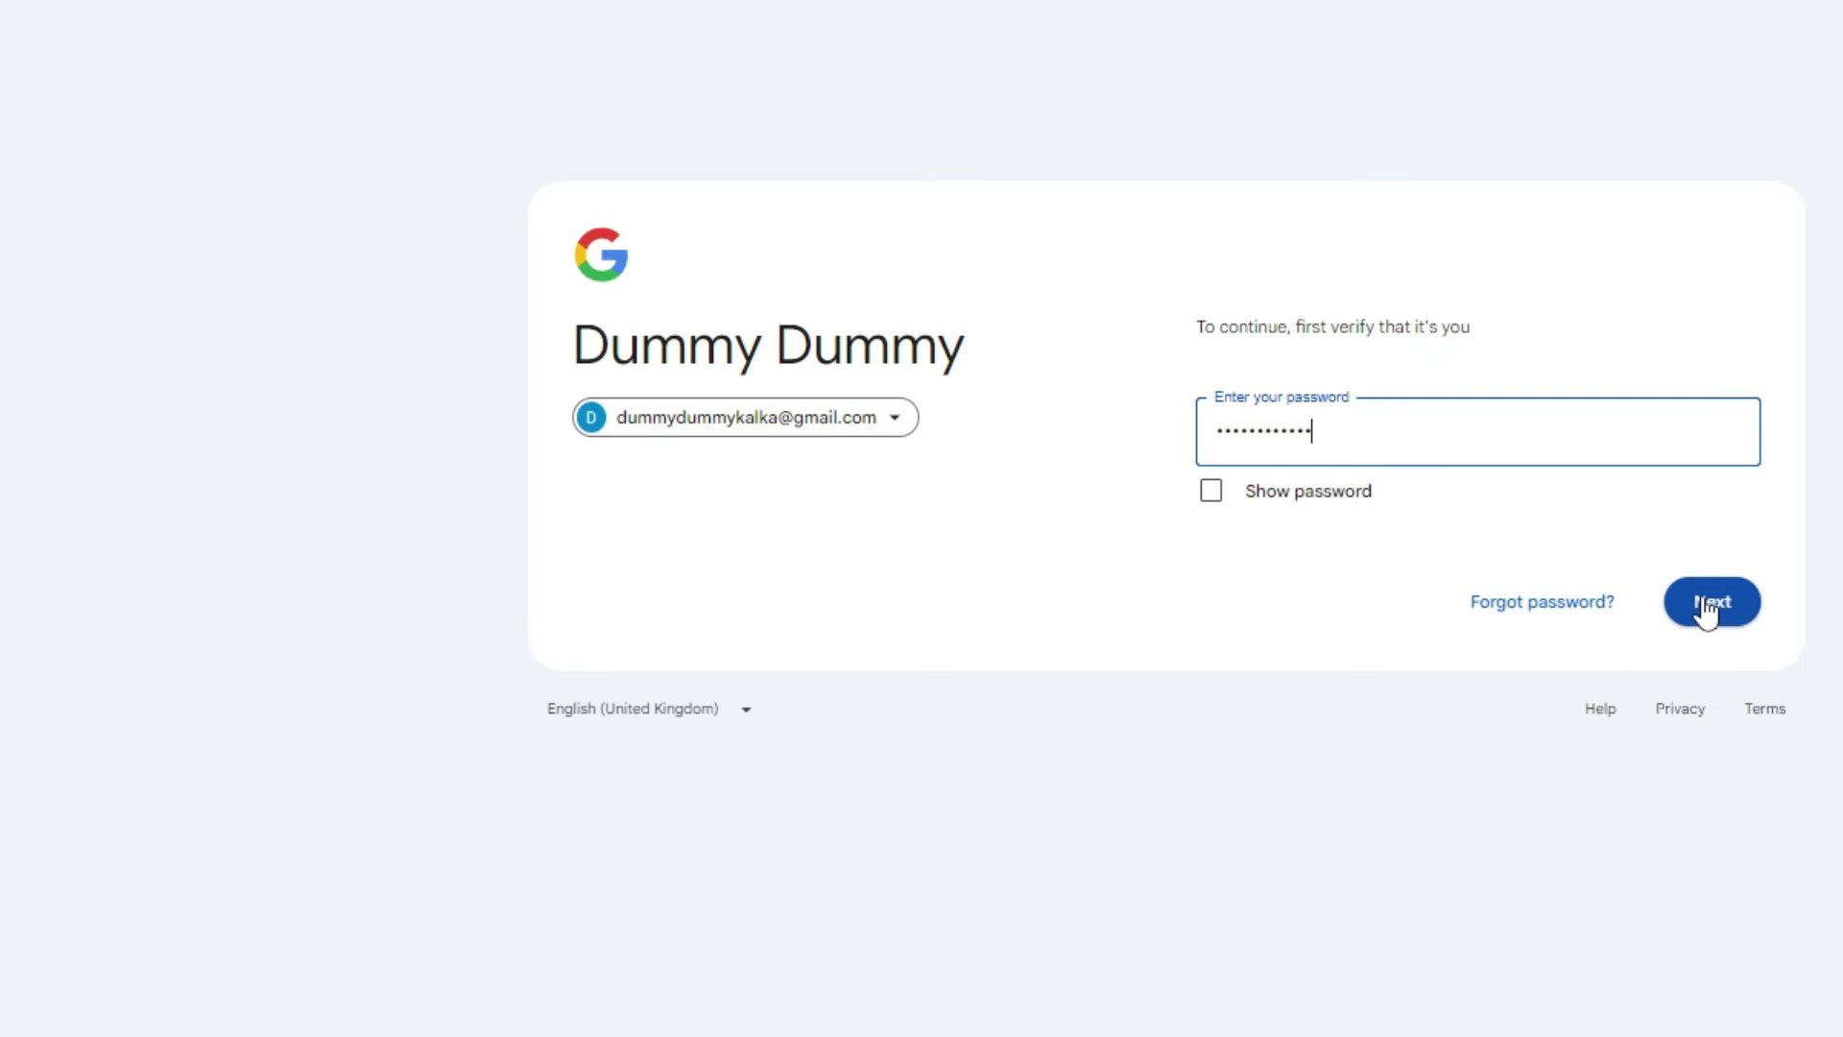
click(1705, 611)
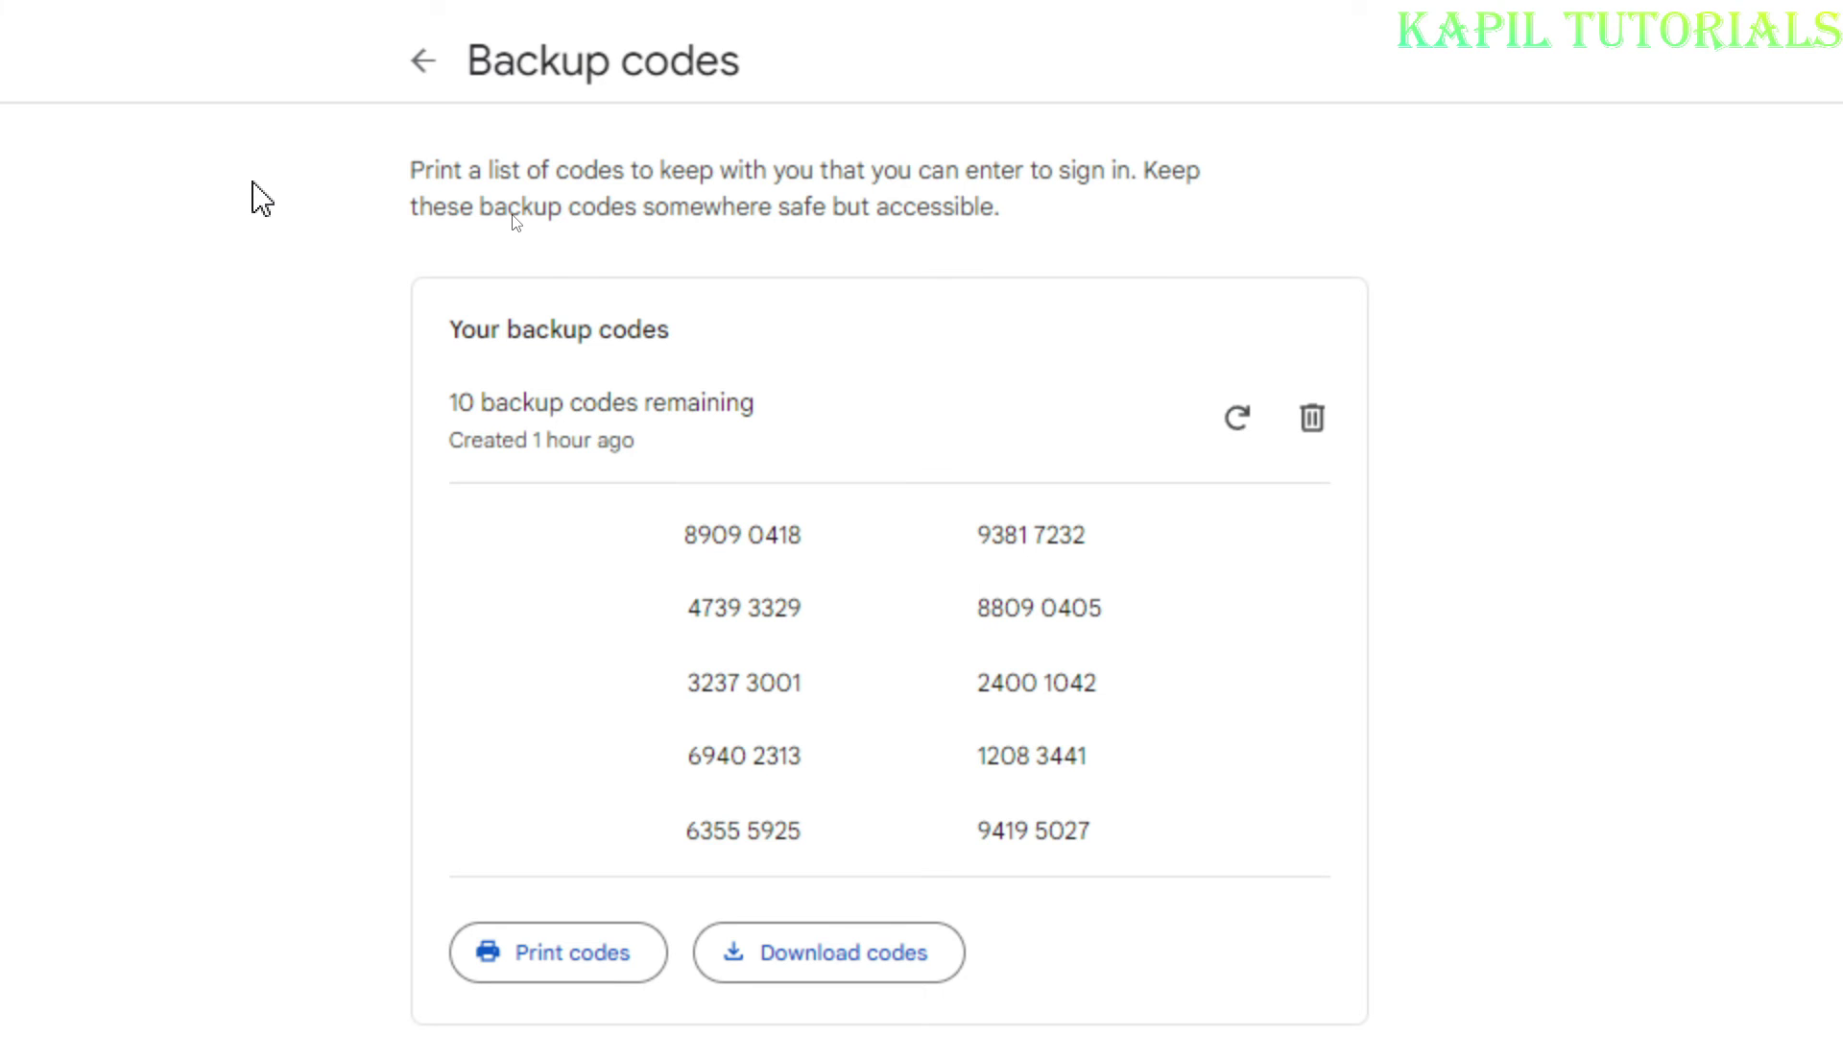
Scroll through the ten unused backup codes and the Print/Download options
scroll(509, 854, down, 2)
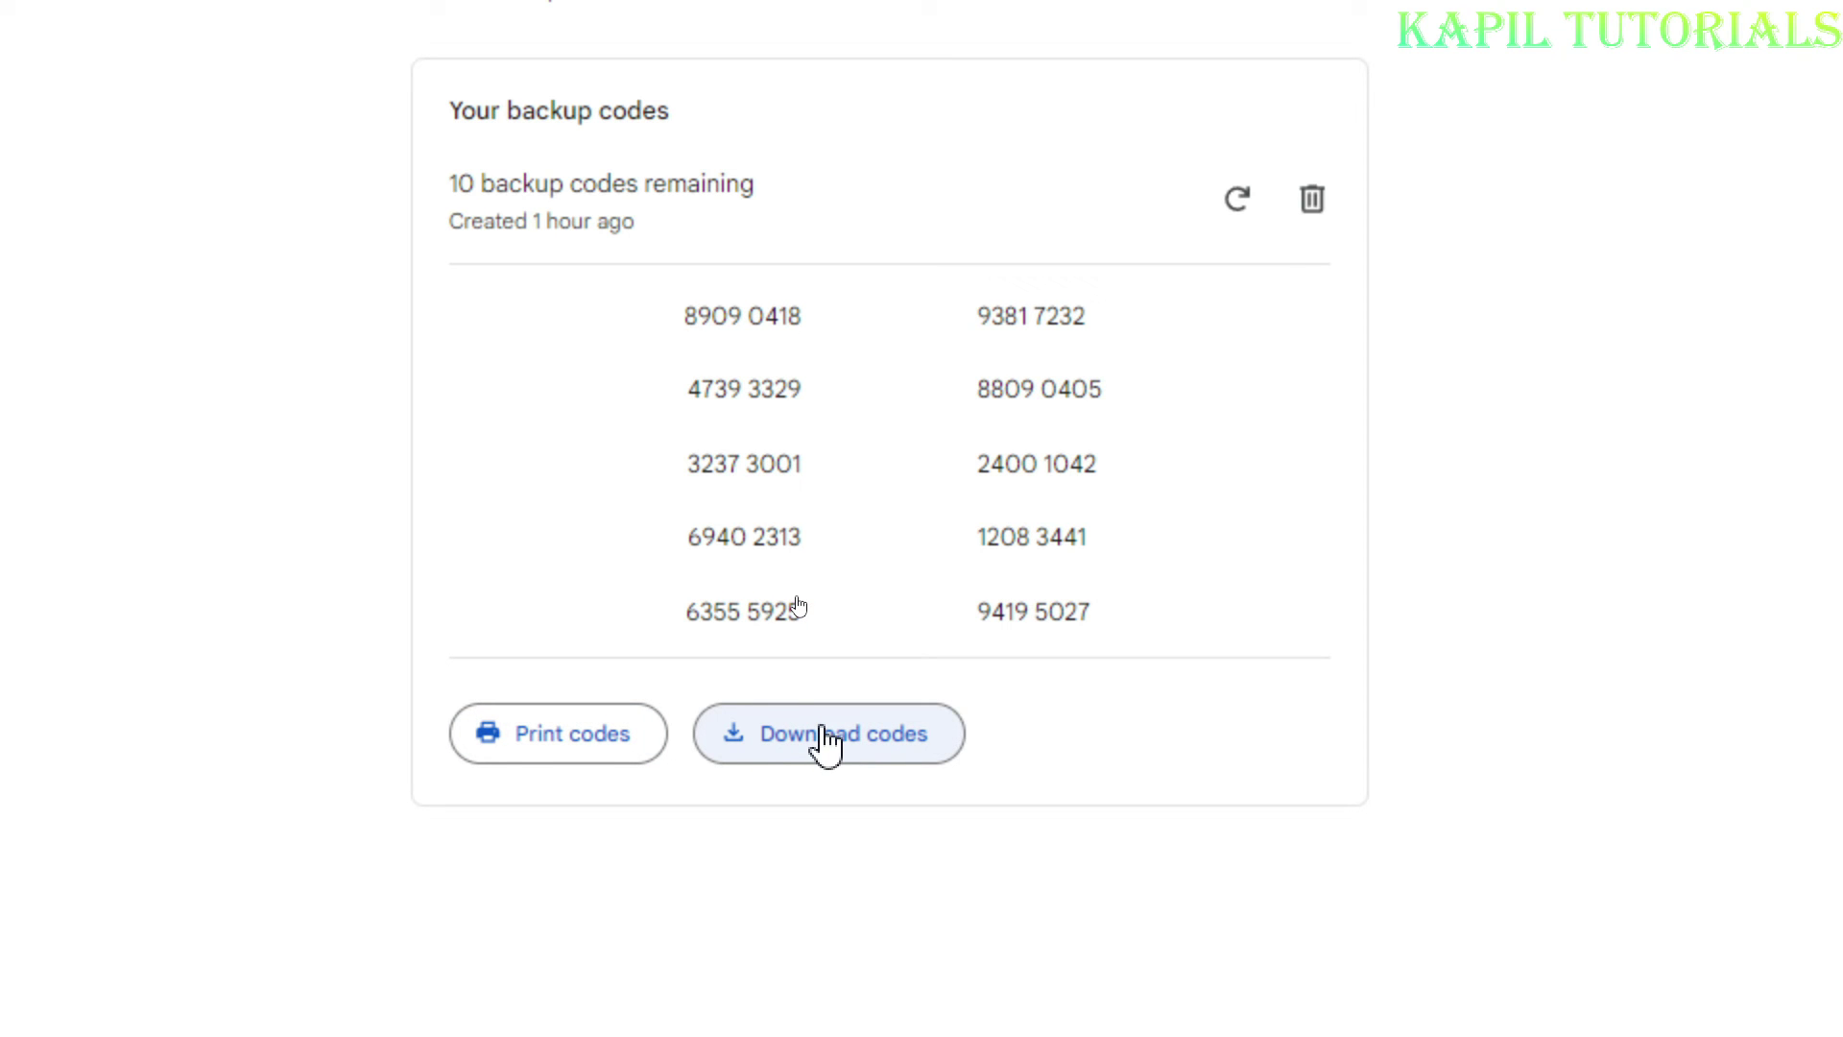
scroll(824, 741, up, 2)
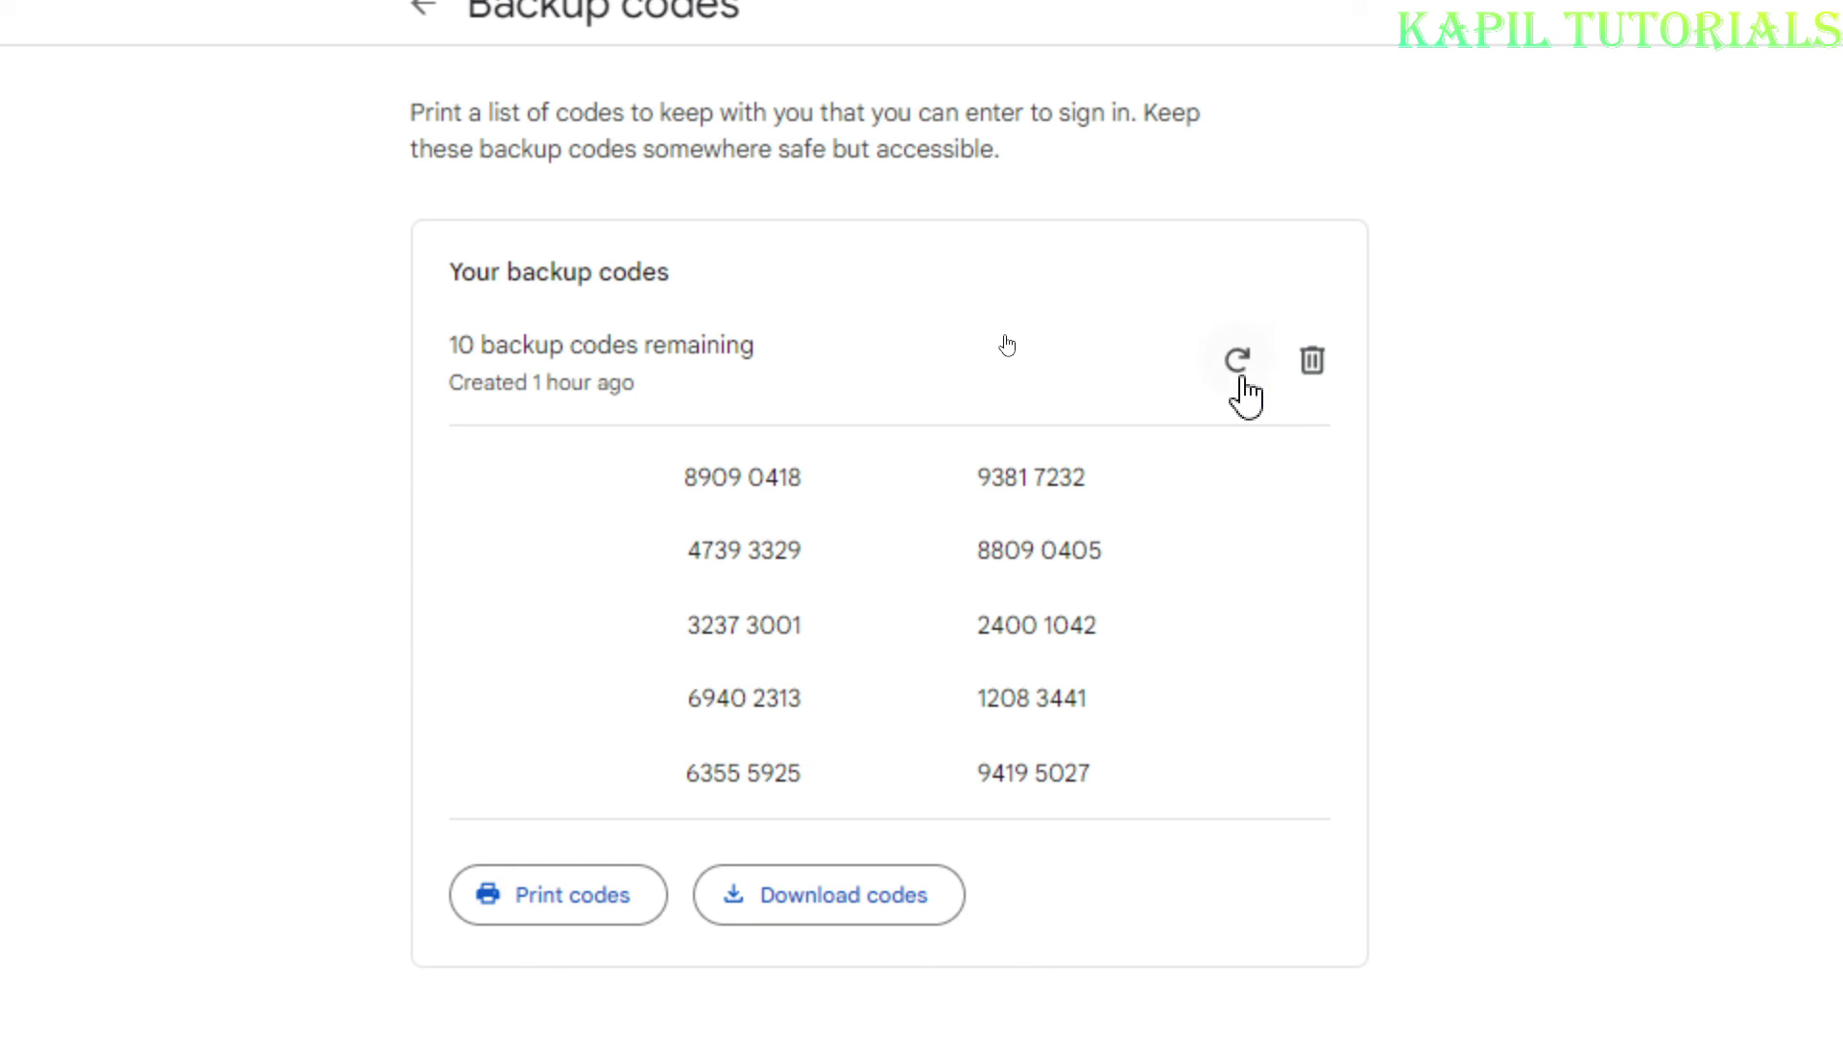
Refresh the backup codes and confirm 'Get new codes' to invalidate the old set
click(1236, 360)
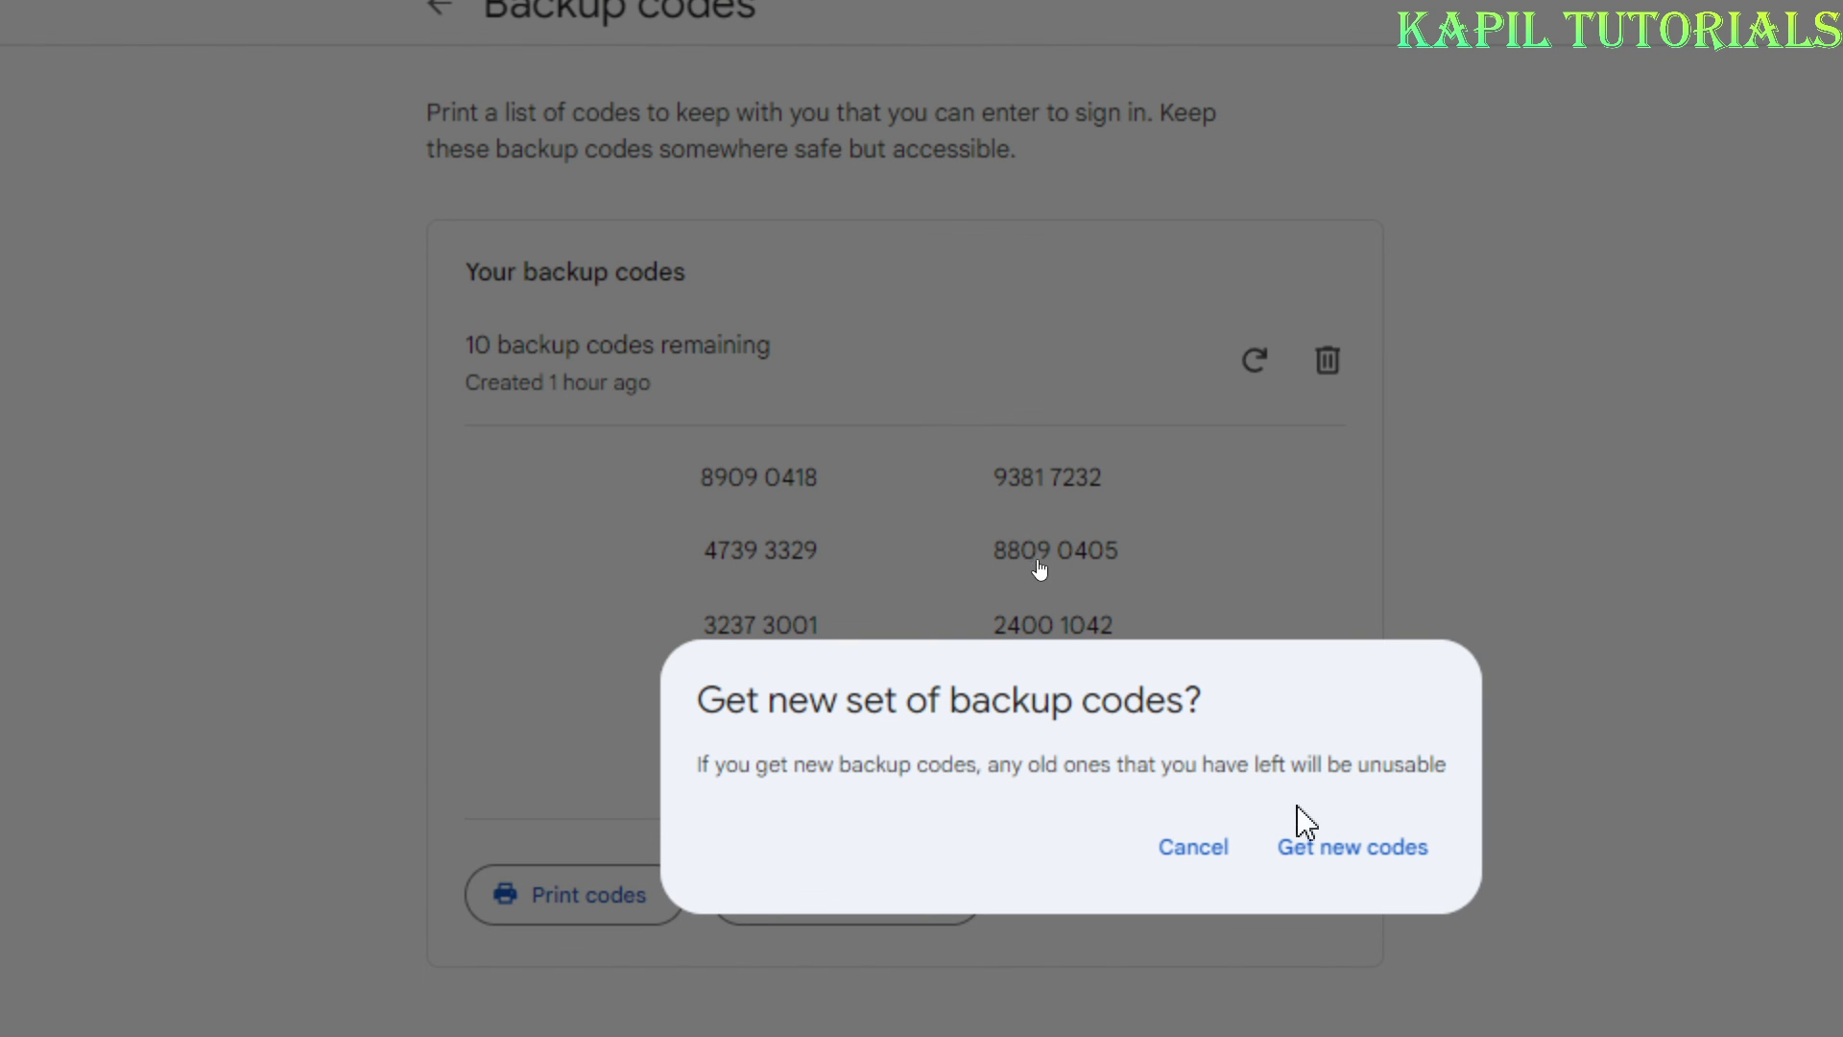
click(1320, 858)
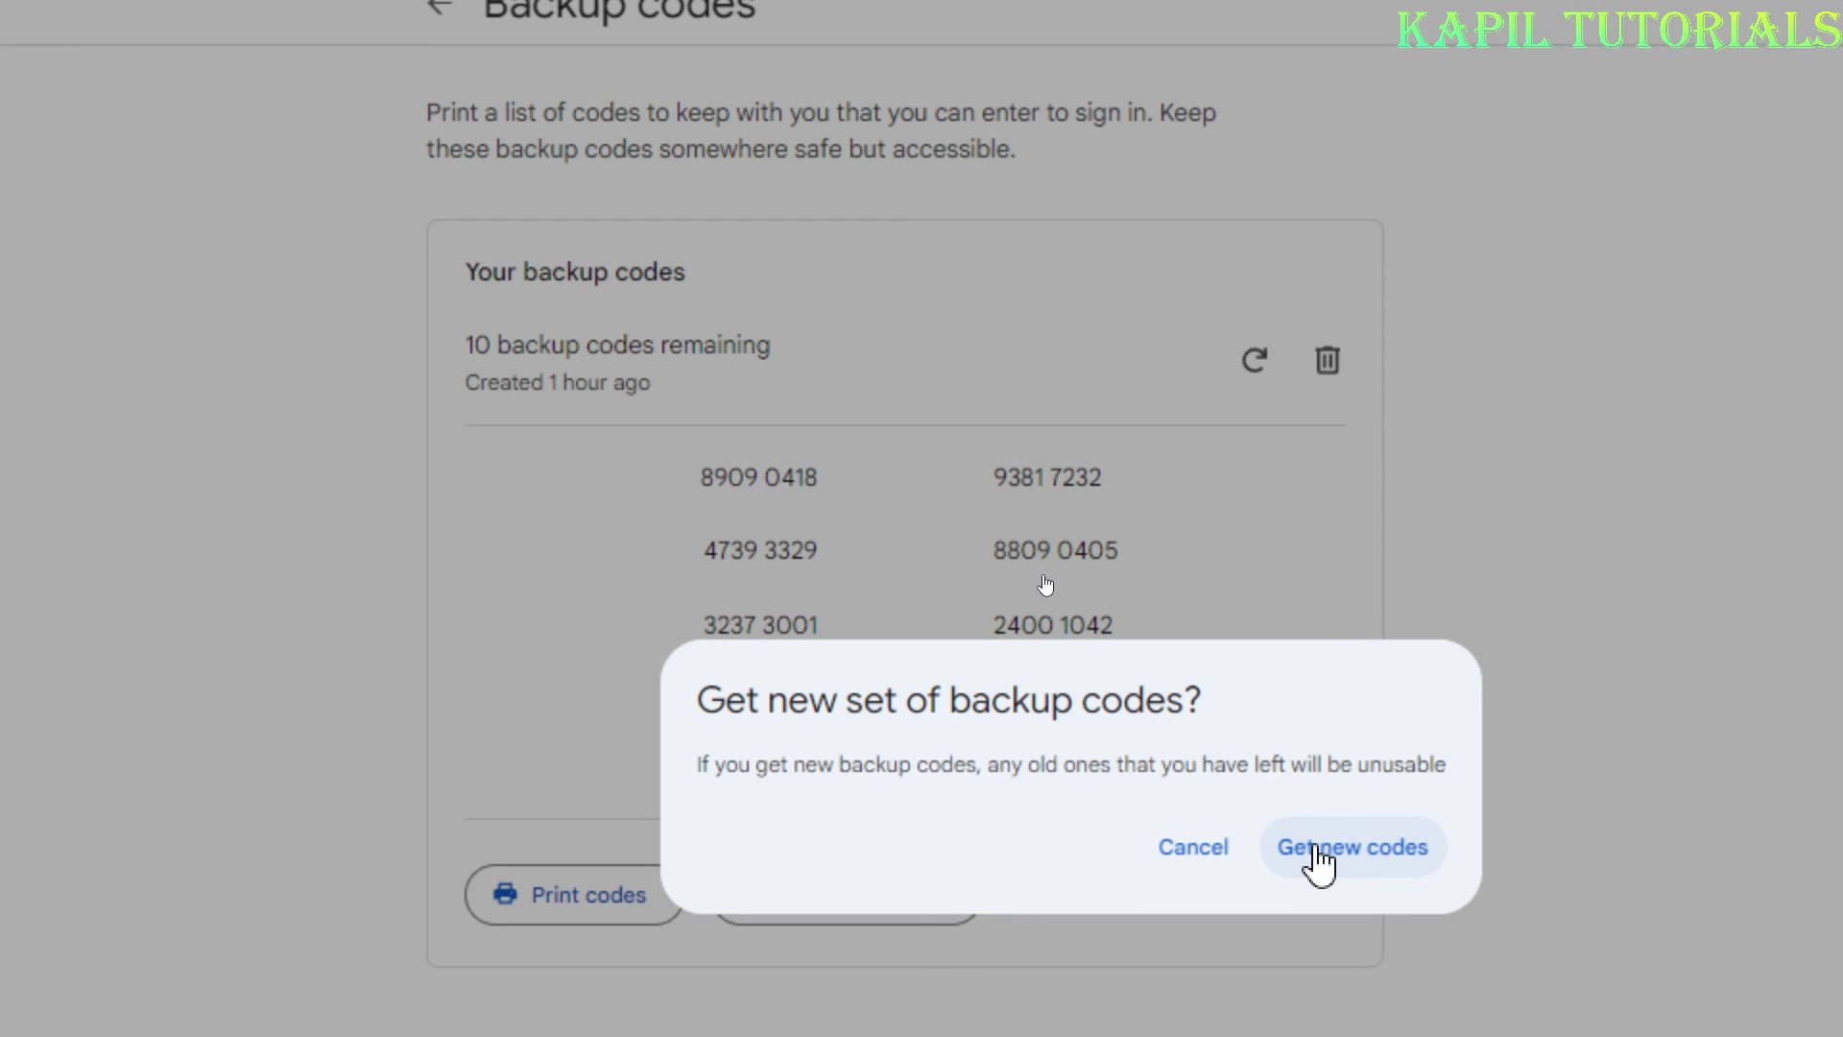